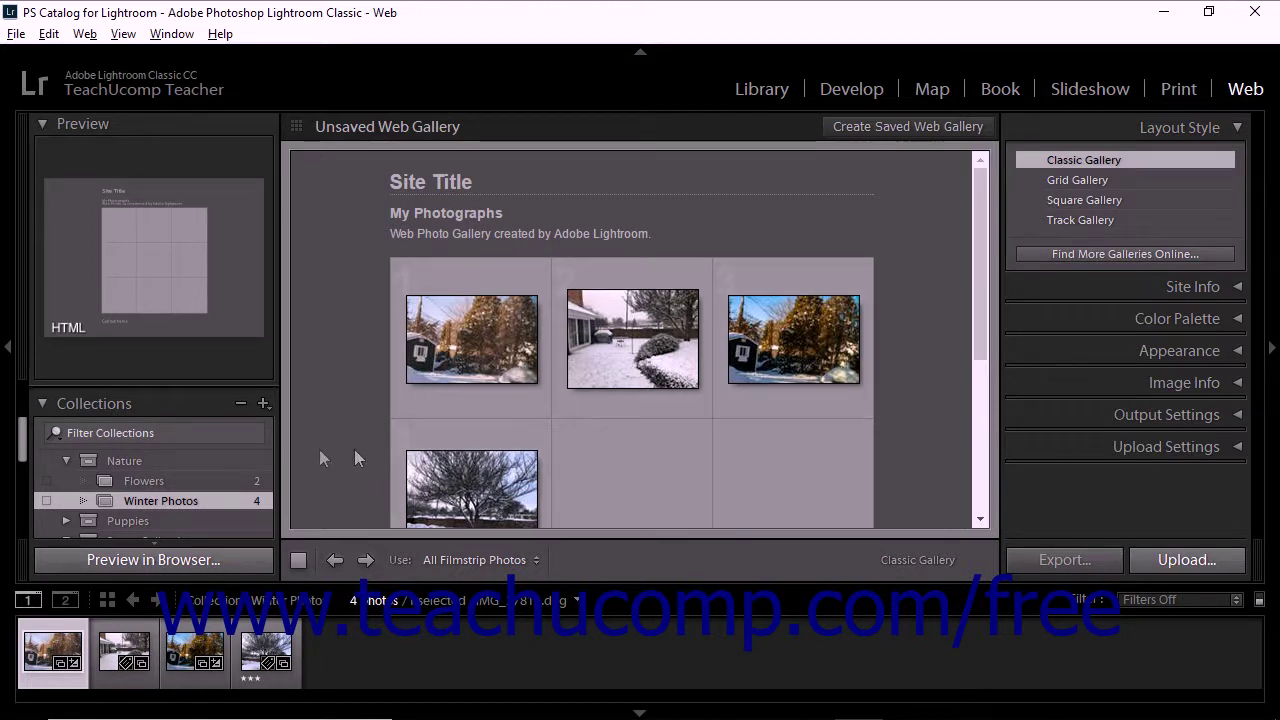
# Step: Show the Flowers collection, then the Colored Red smart collection, then return to Winter Photos
pyautogui.click(195, 480)
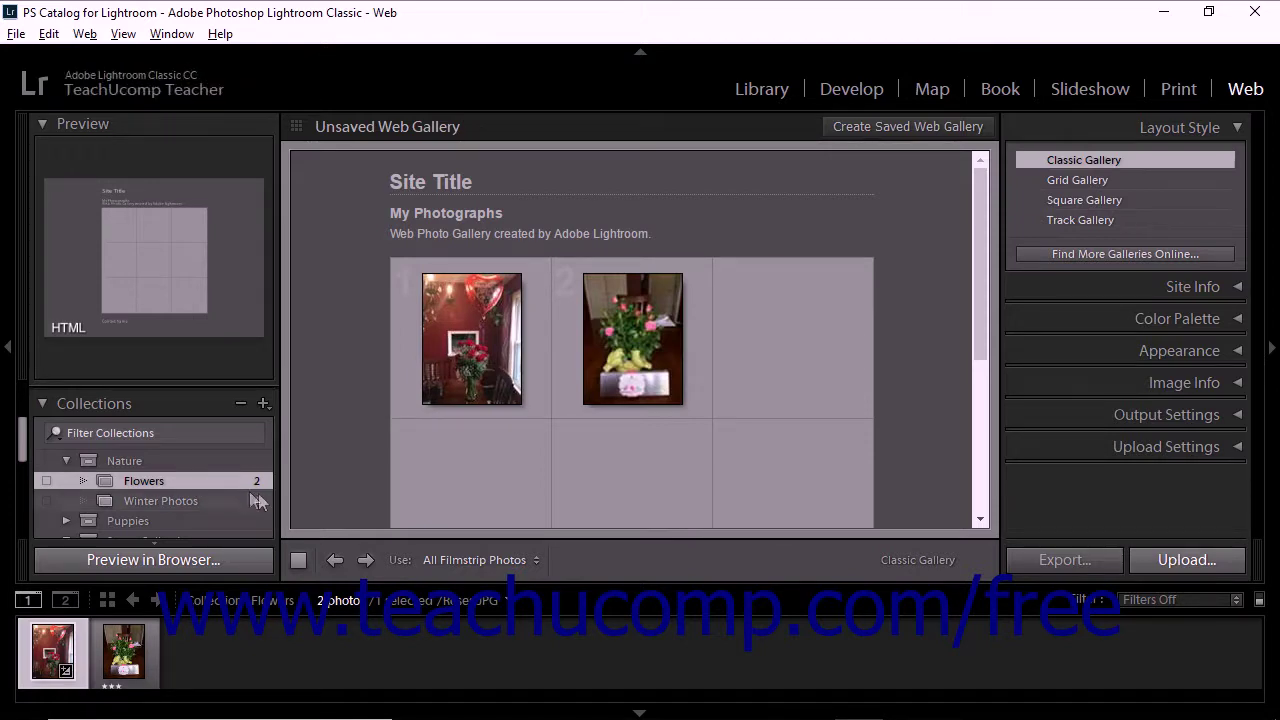
pyautogui.click(405, 600)
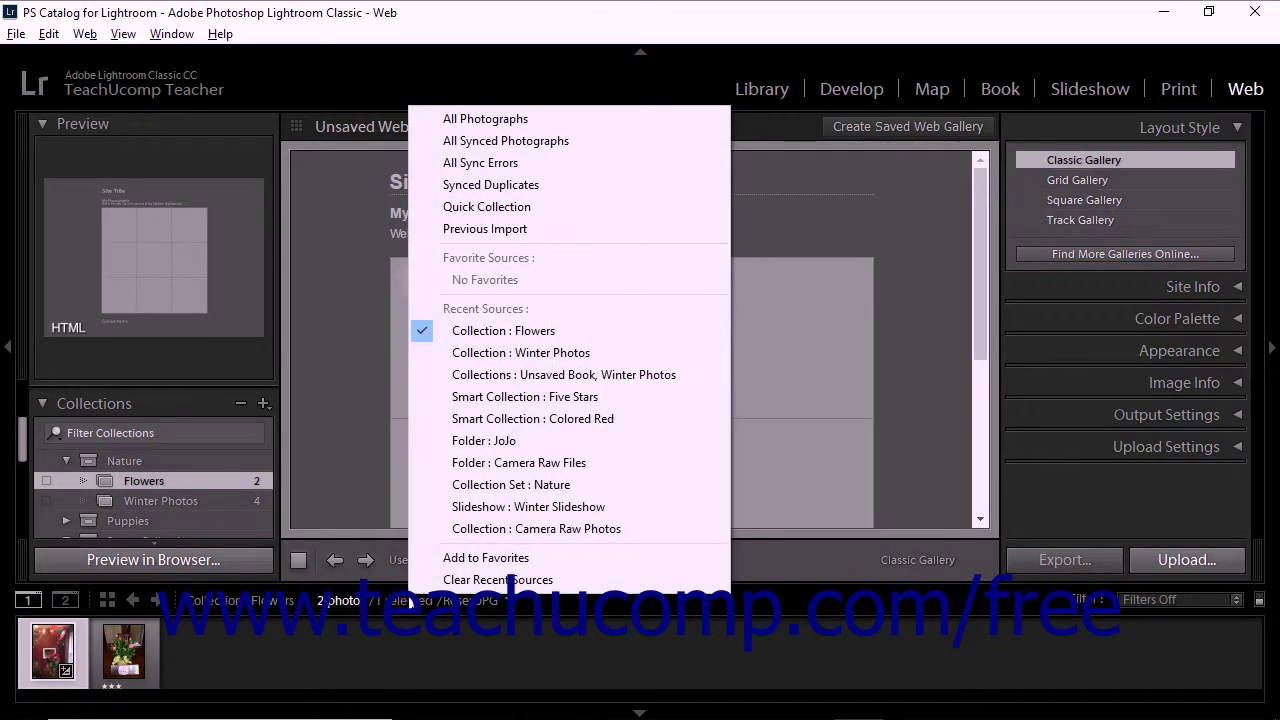
pyautogui.click(505, 421)
pyautogui.click(202, 443)
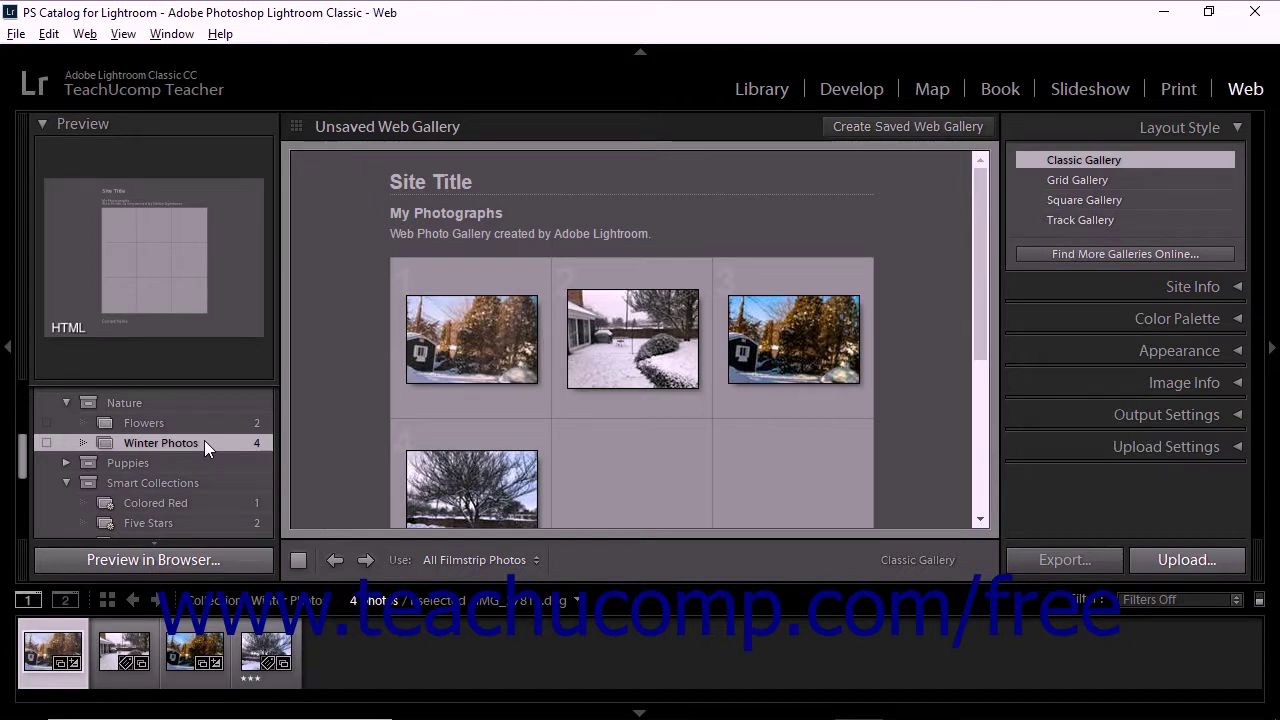
# Step: Switch Use to Selected Photos and back to All Filmstrip Photos, then move the third photo after the fourth
pyautogui.click(455, 557)
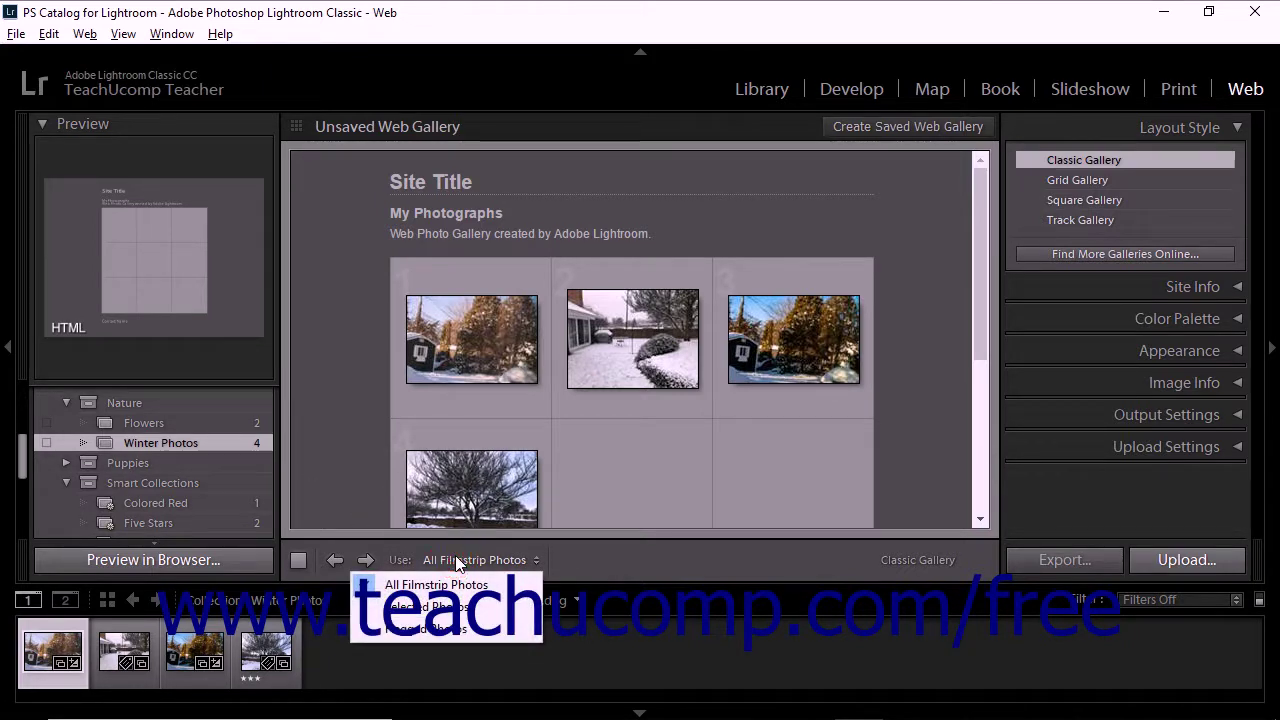
pyautogui.click(459, 605)
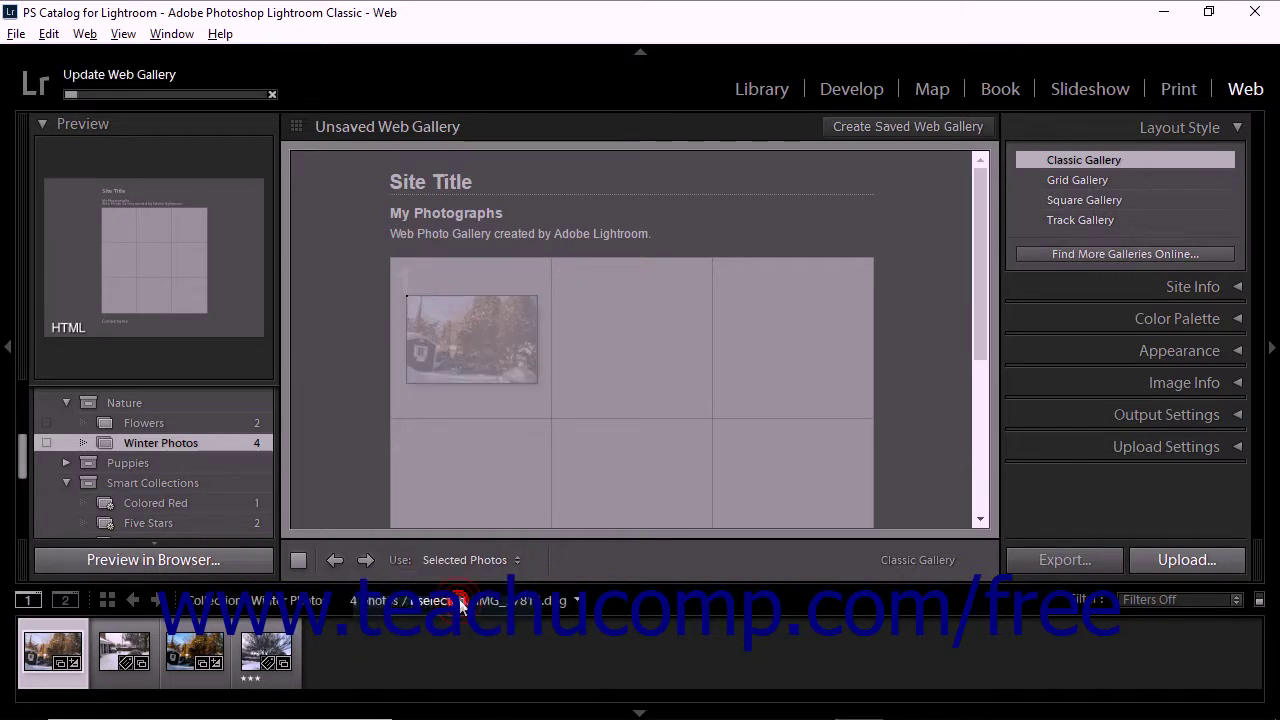
pyautogui.click(460, 565)
pyautogui.click(456, 582)
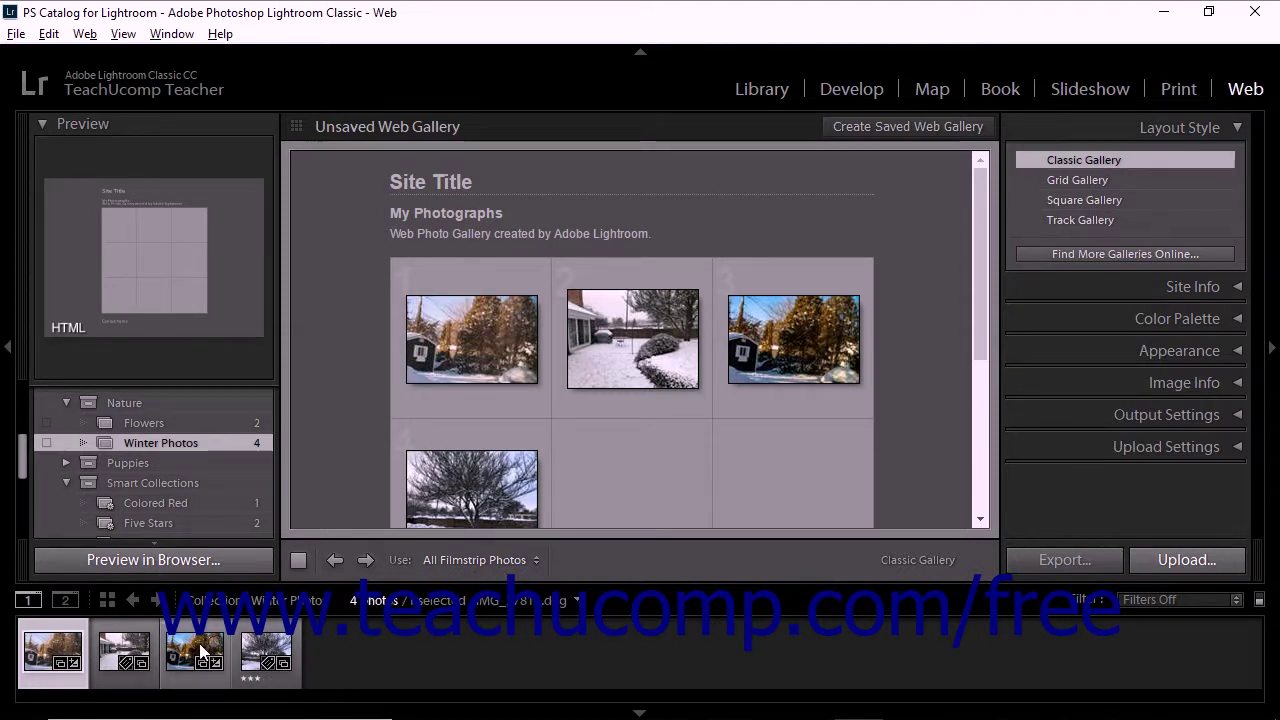
pyautogui.moveTo(203, 652); pyautogui.dragTo(344, 654)
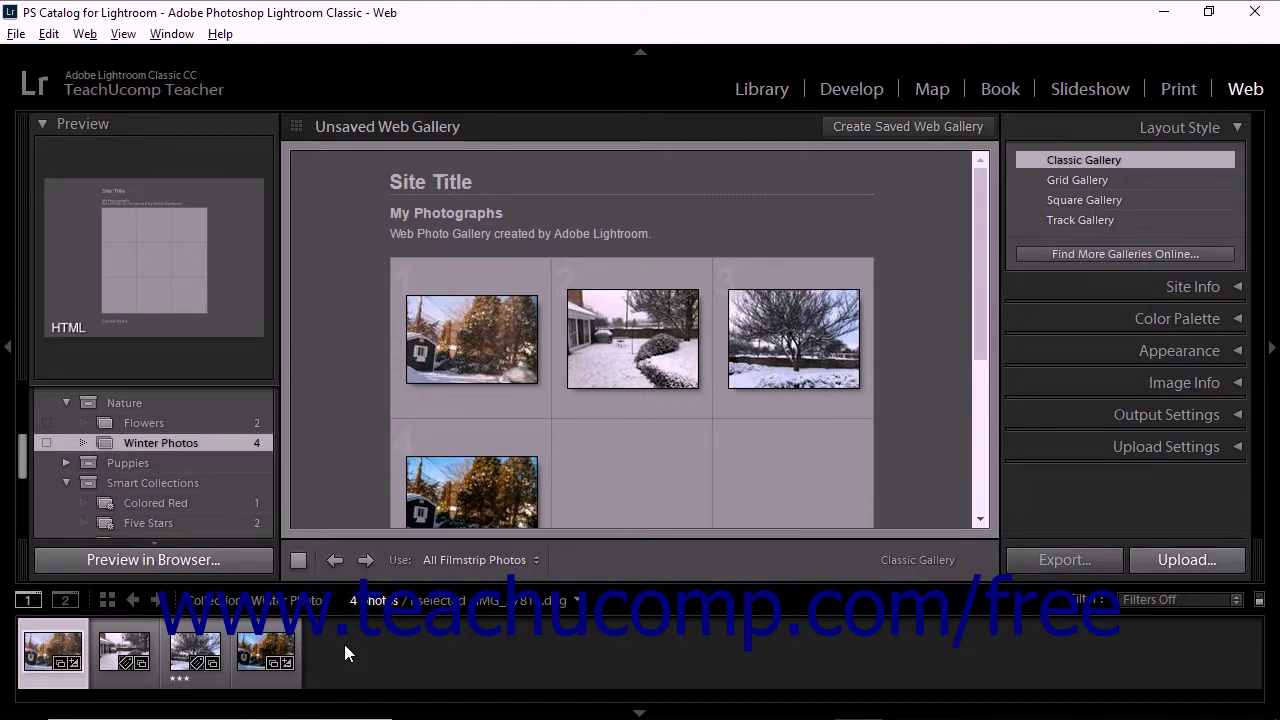
# Step: Apply the dark Lightroom UI template from Classic Gallery Templates
pyautogui.scroll(3, 227, 487)
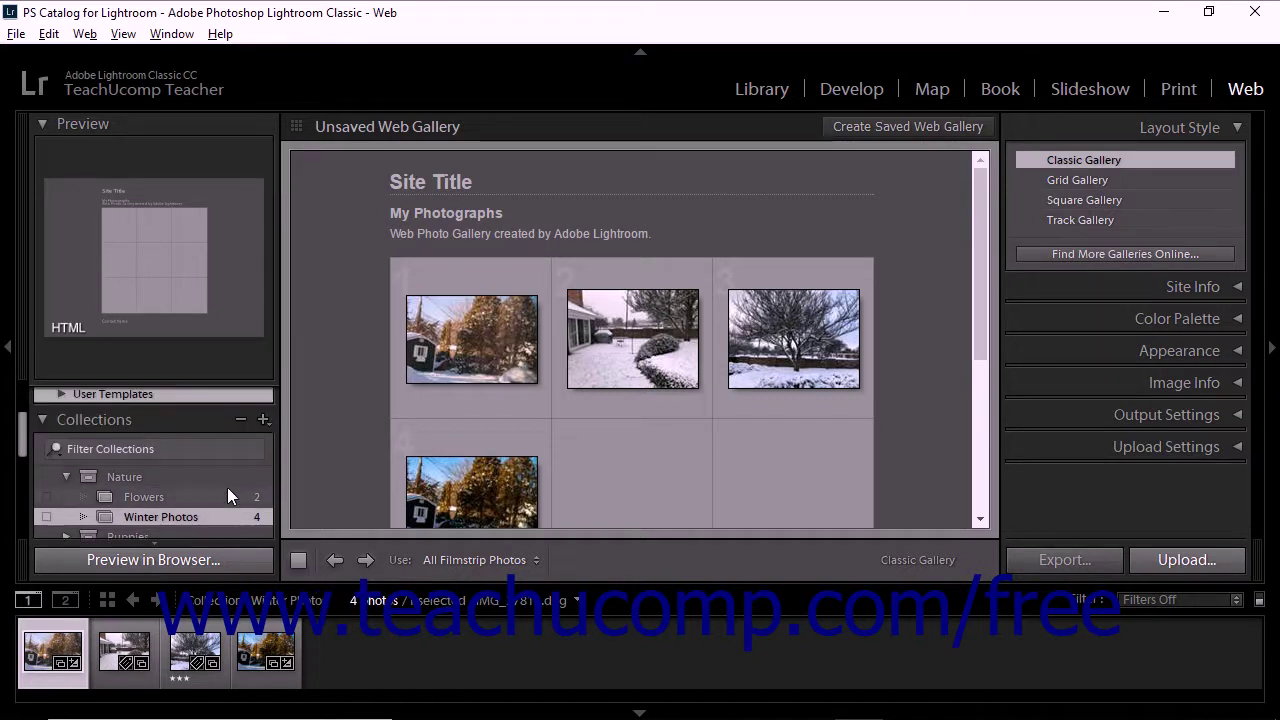
pyautogui.scroll(5, 222, 494)
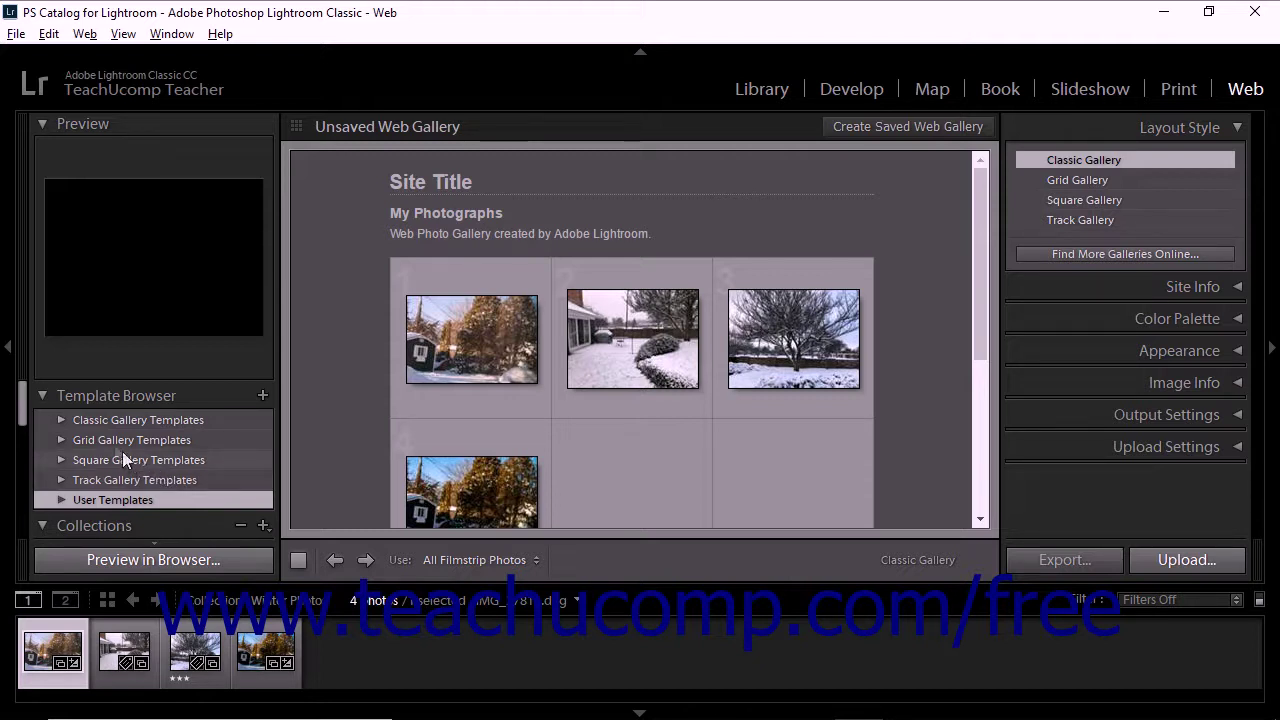
pyautogui.click(60, 420)
pyautogui.scroll(-3, 105, 440)
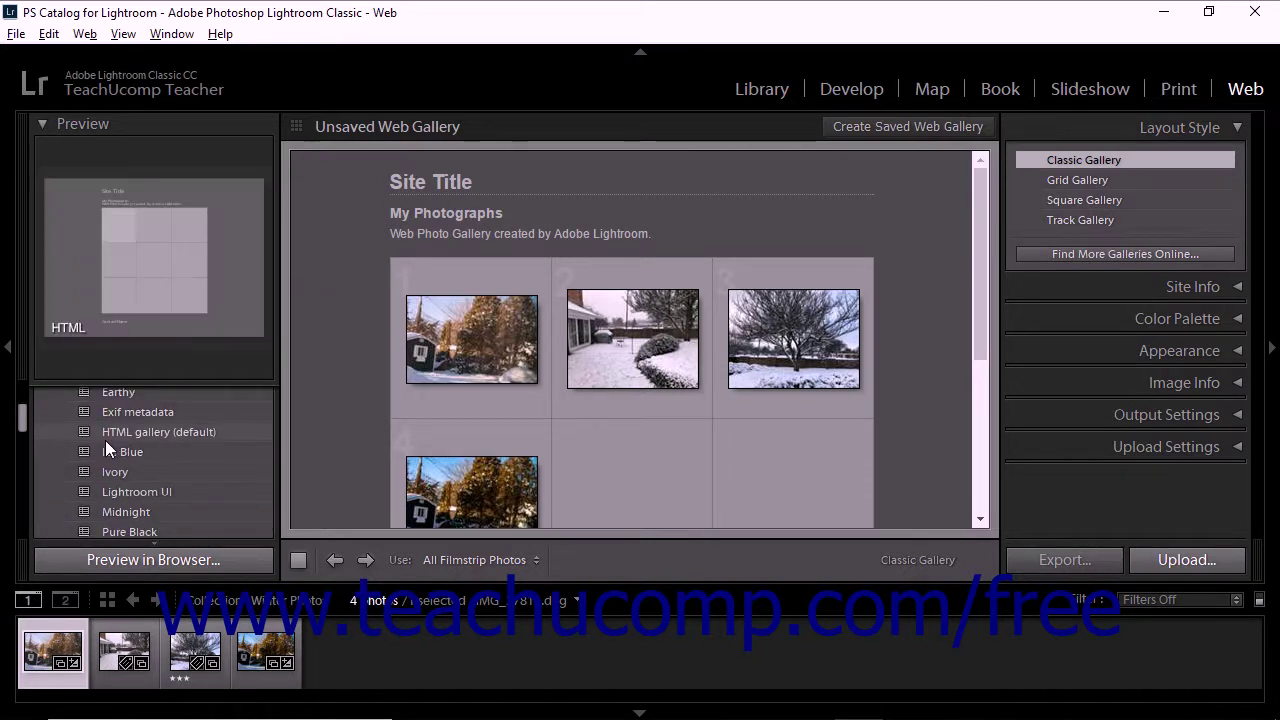
pyautogui.scroll(-2, 105, 440)
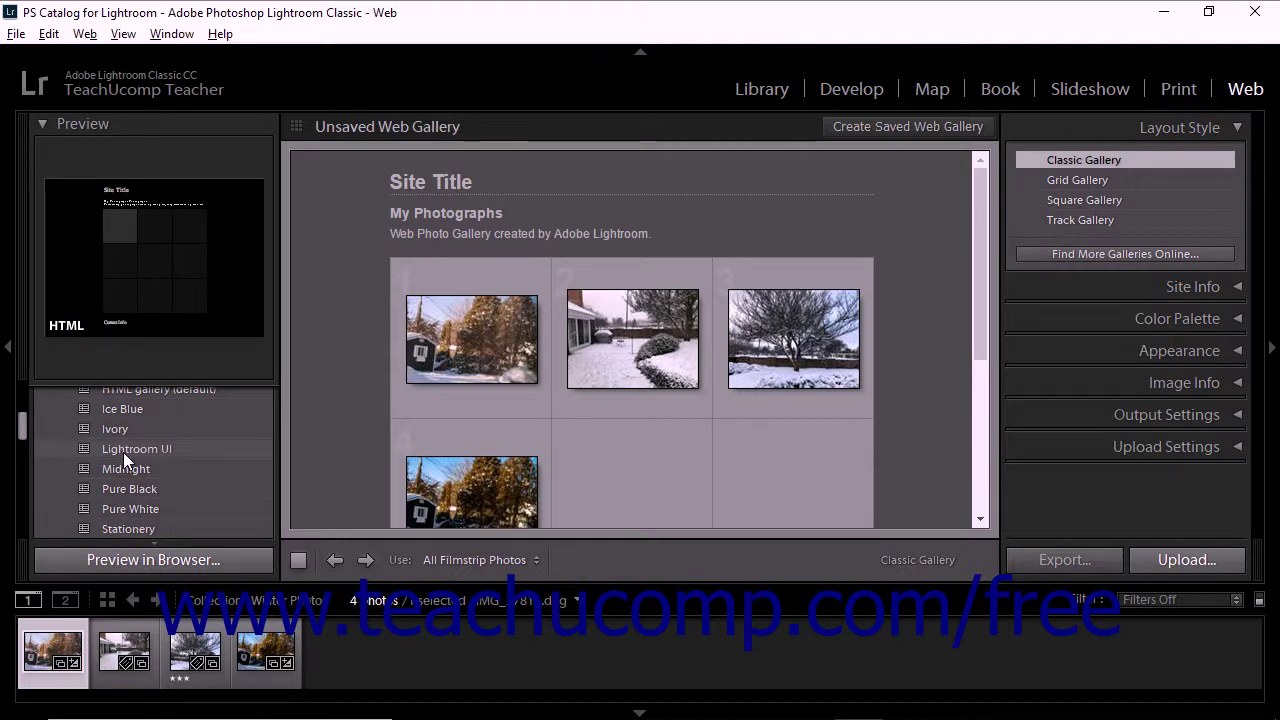
pyautogui.click(123, 452)
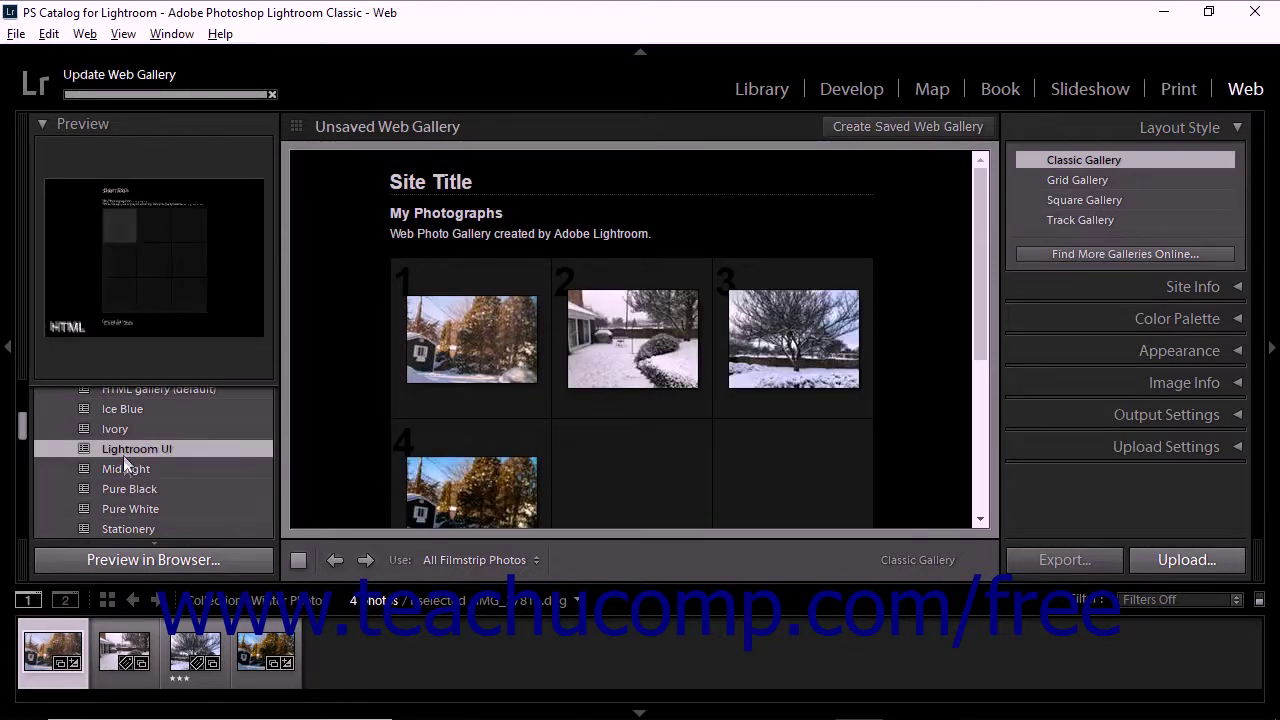
# Step: Expand Grid Gallery Templates and apply the default Grid Gallery template
pyautogui.scroll(-6, 100, 460)
pyautogui.click(62, 460)
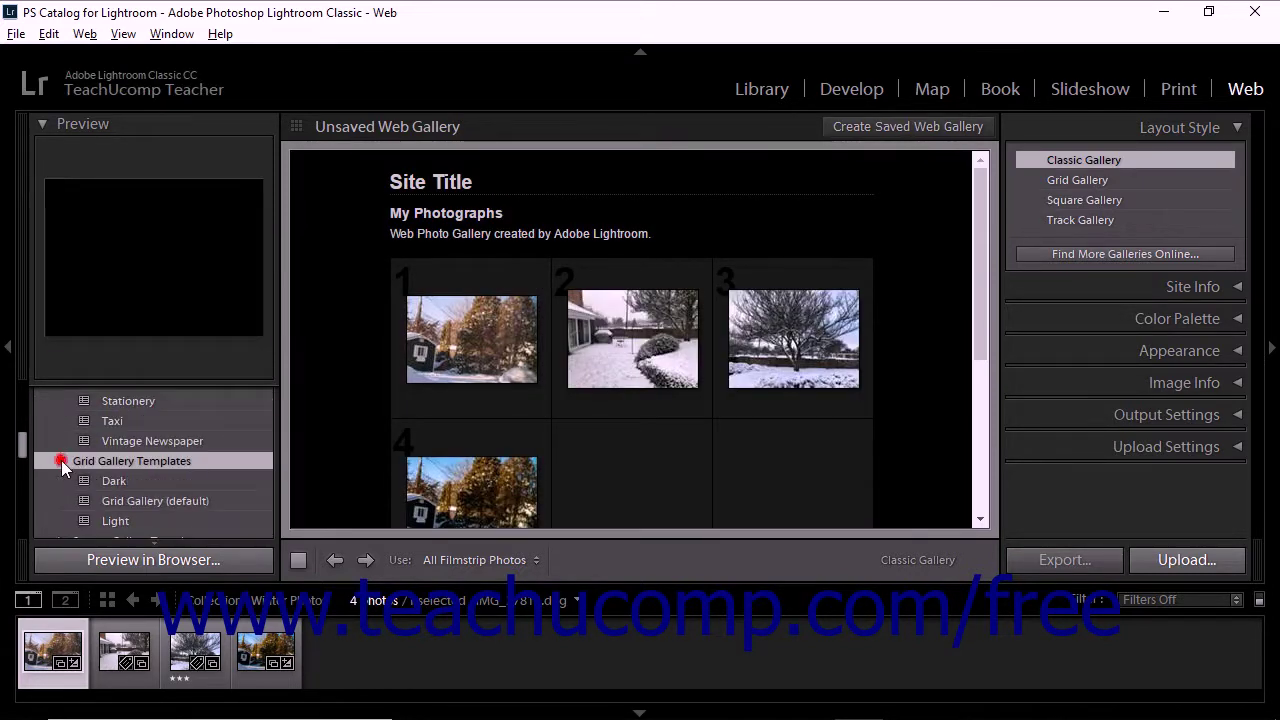
pyautogui.click(129, 500)
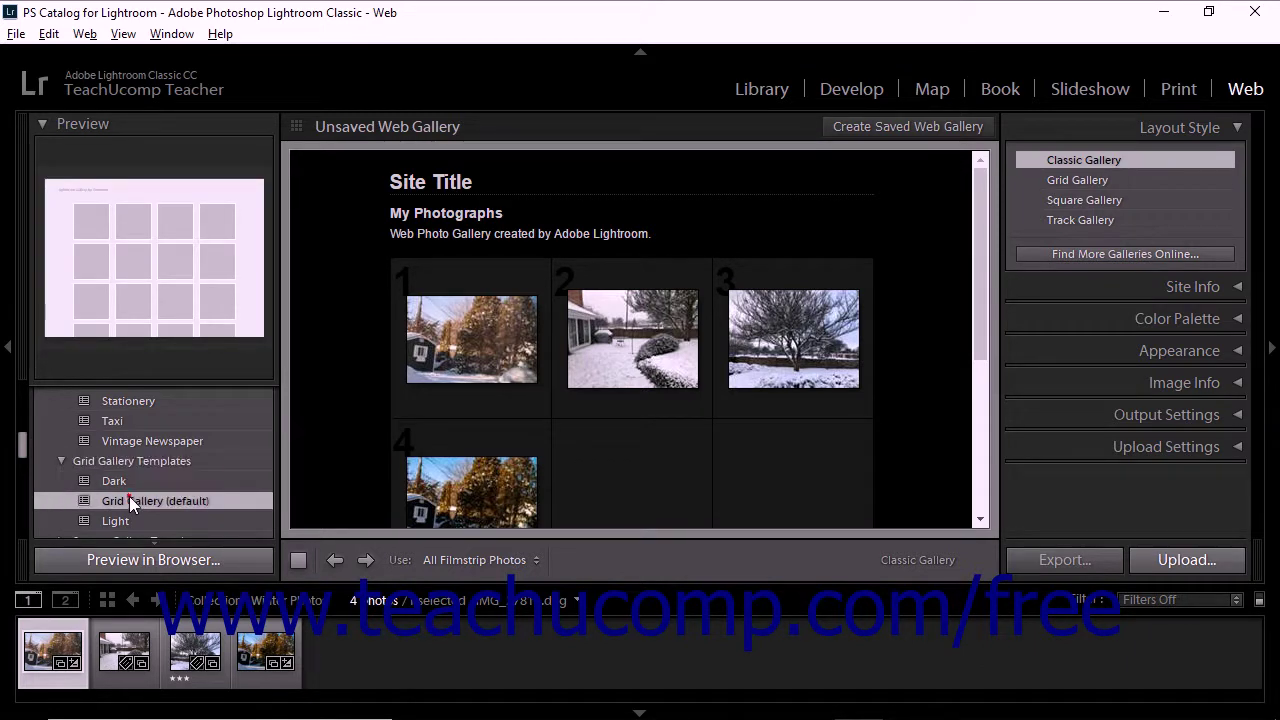
# Step: Choose Grid Gallery, apply the Light Square Gallery template, and expand Site Info
pyautogui.click(1090, 179)
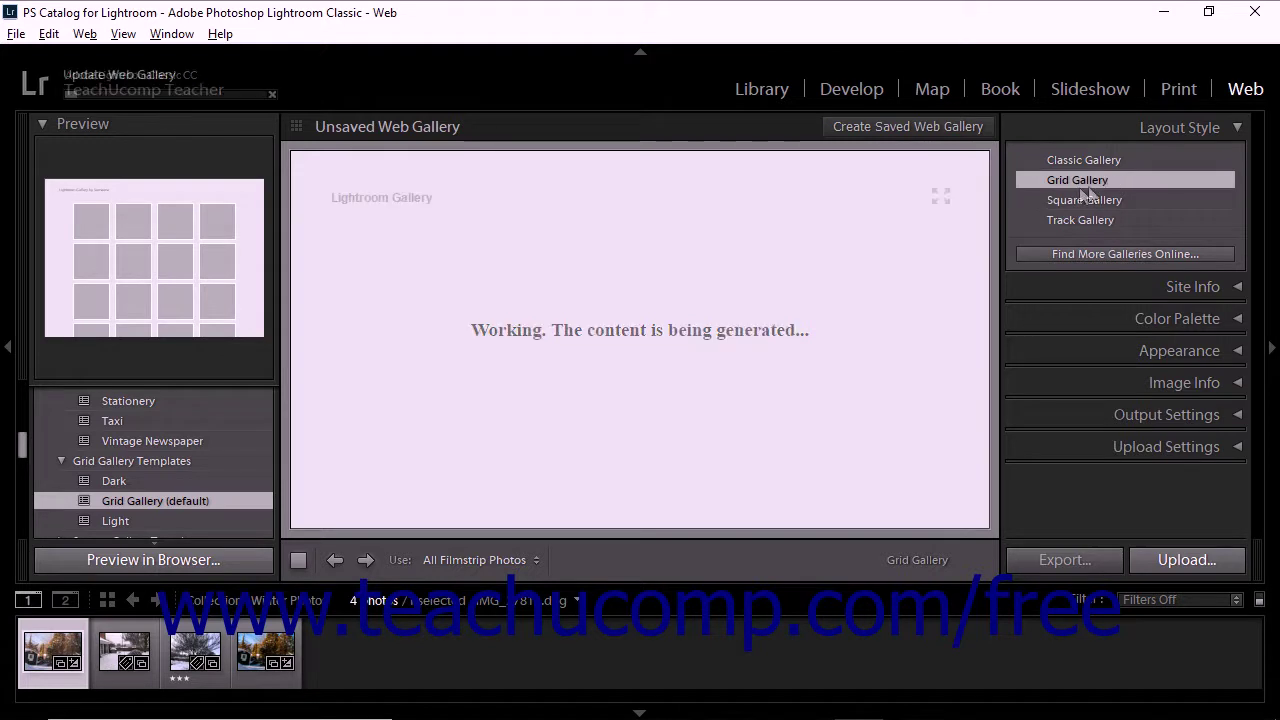
pyautogui.scroll(-3, 60, 497)
pyautogui.click(116, 474)
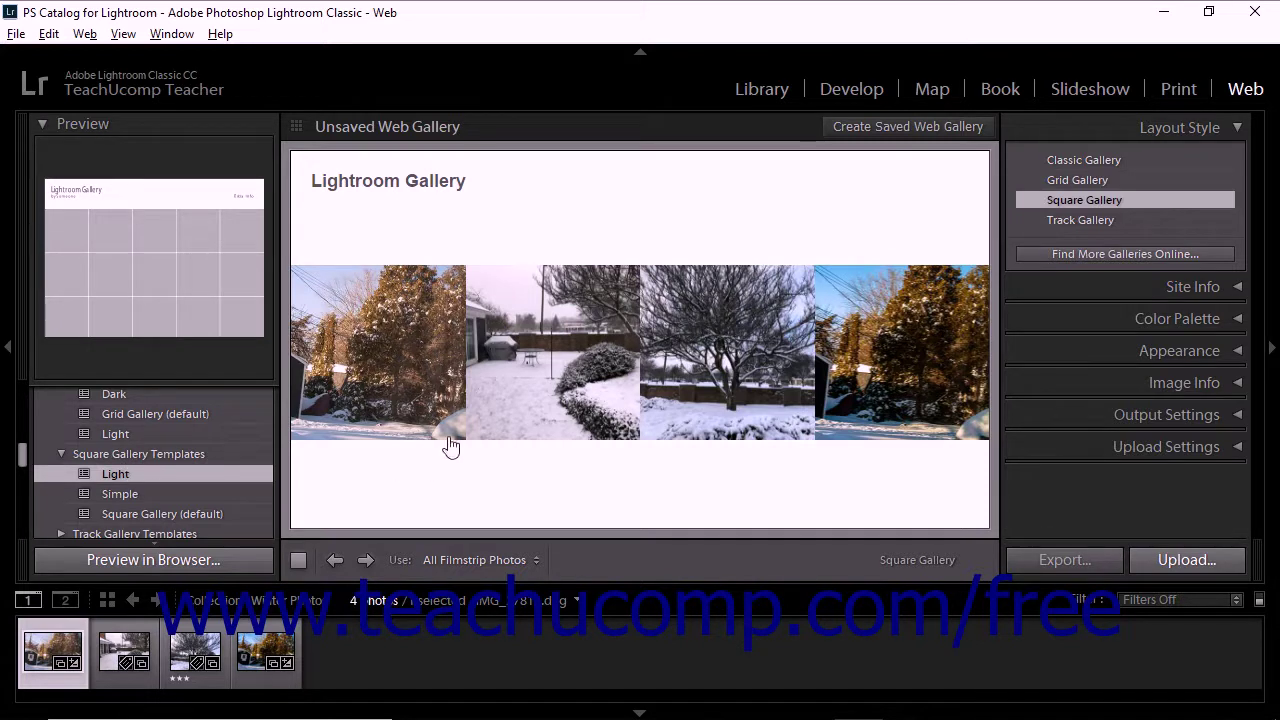
pyautogui.click(1178, 286)
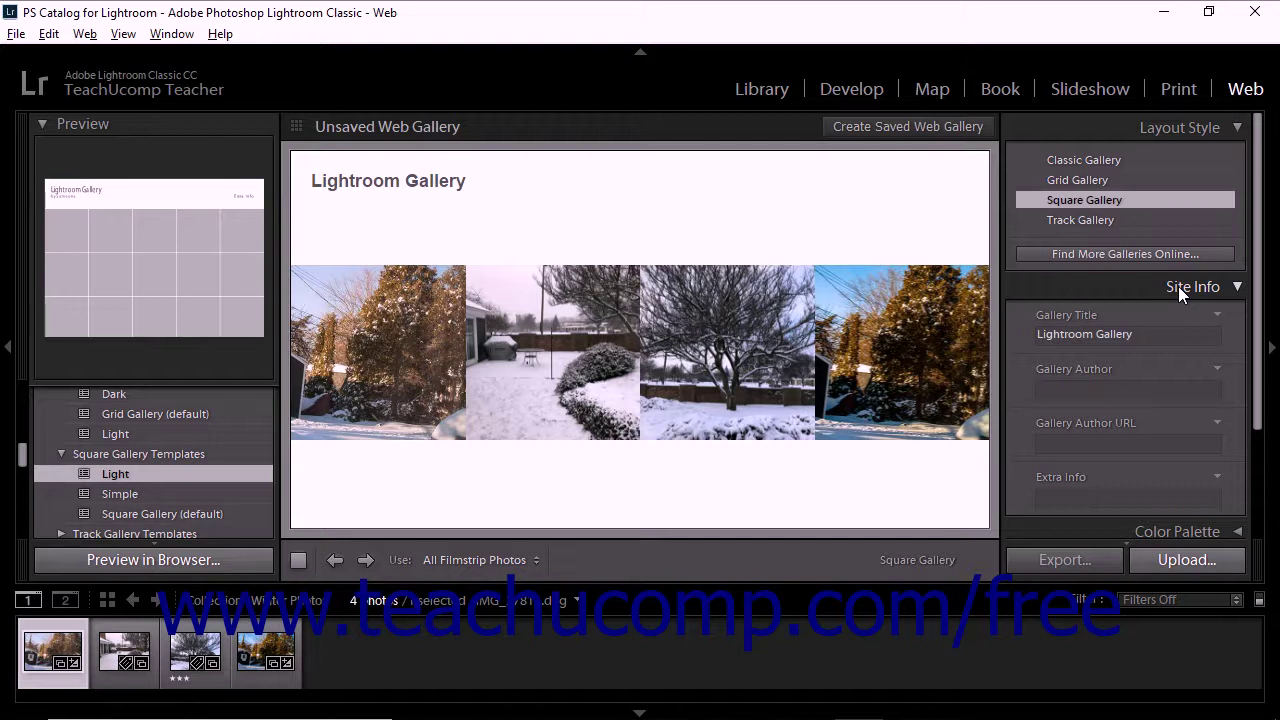
# Step: Collapse Site Info, check the Color Palette panel, then expand the Appearance panel
pyautogui.click(1178, 286)
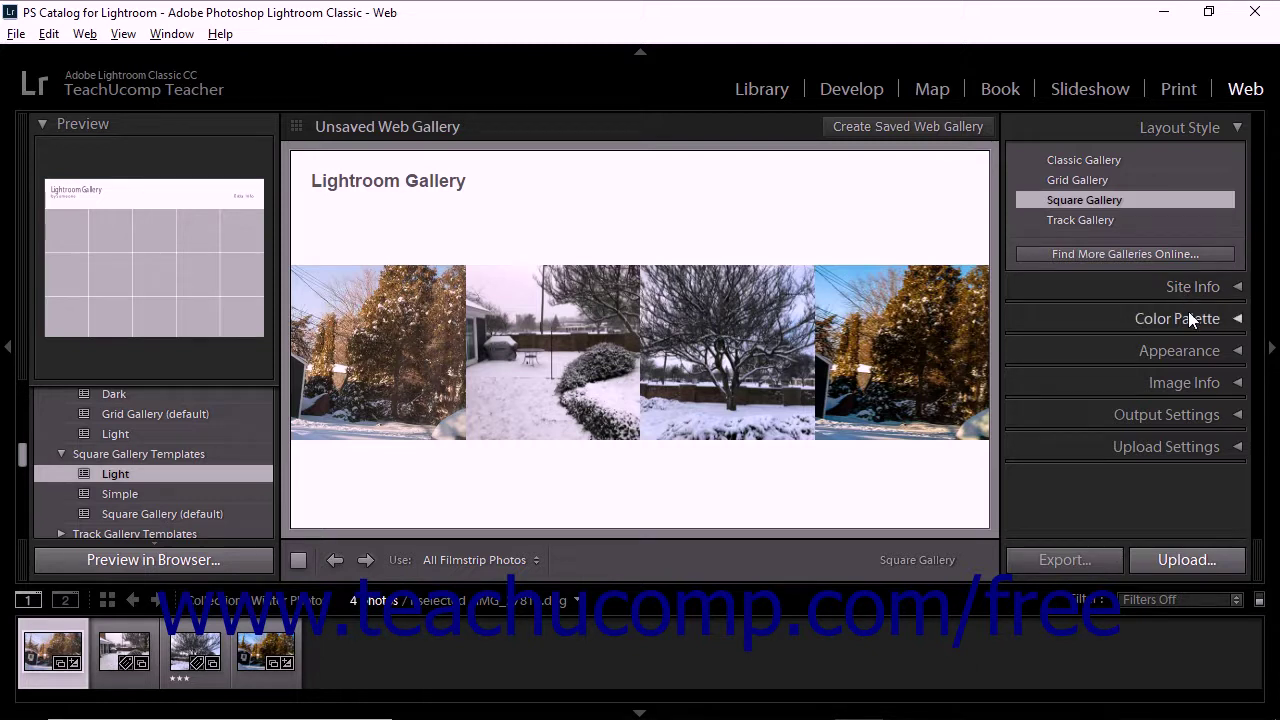
pyautogui.click(1189, 316)
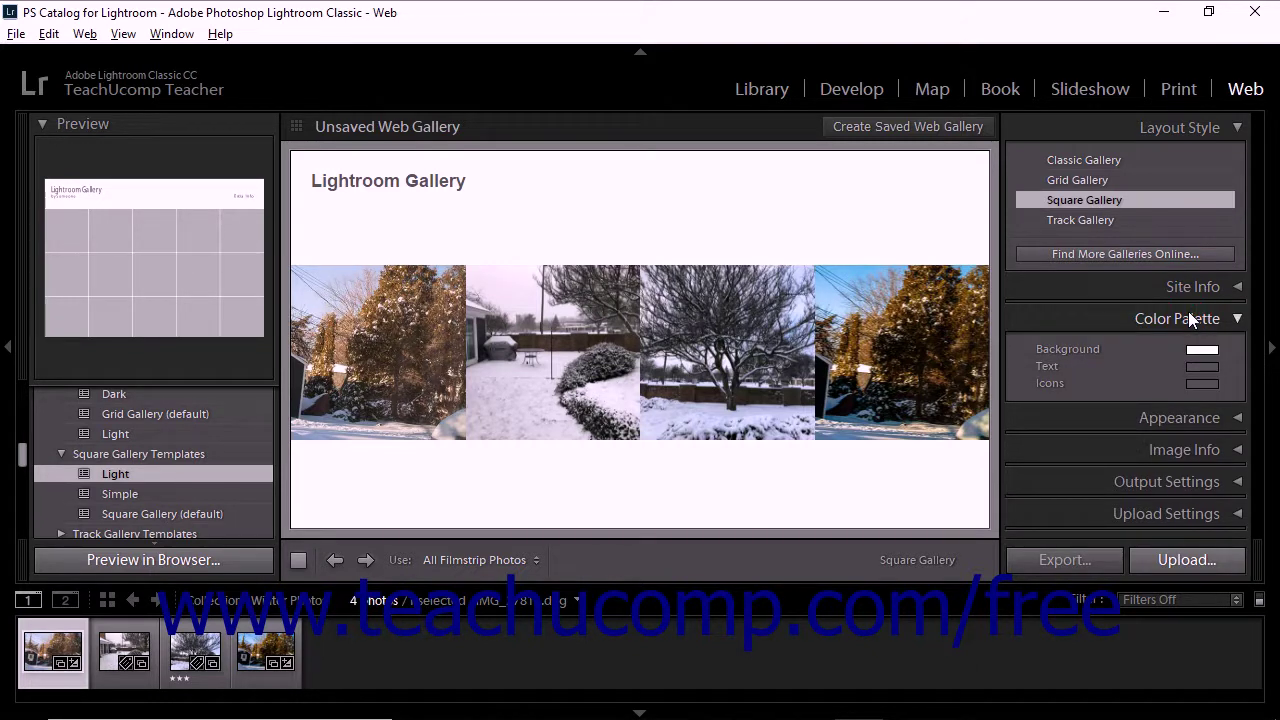
pyautogui.click(1189, 317)
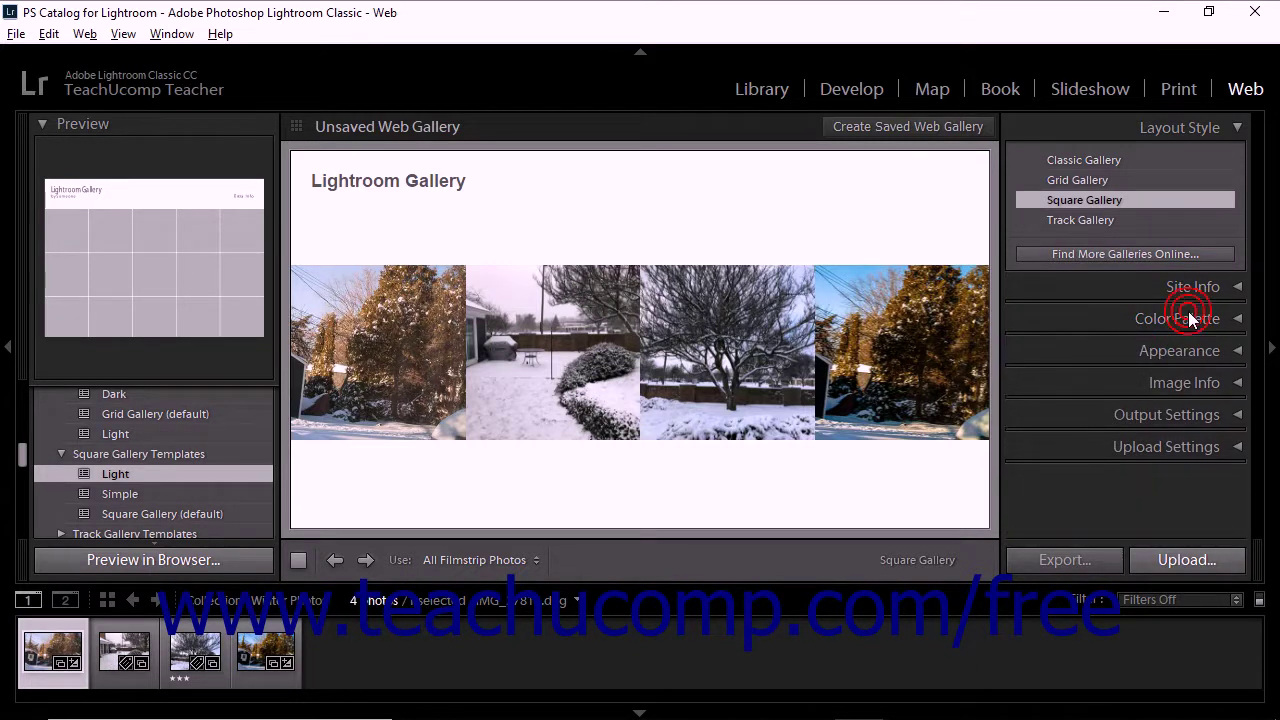
pyautogui.click(1192, 351)
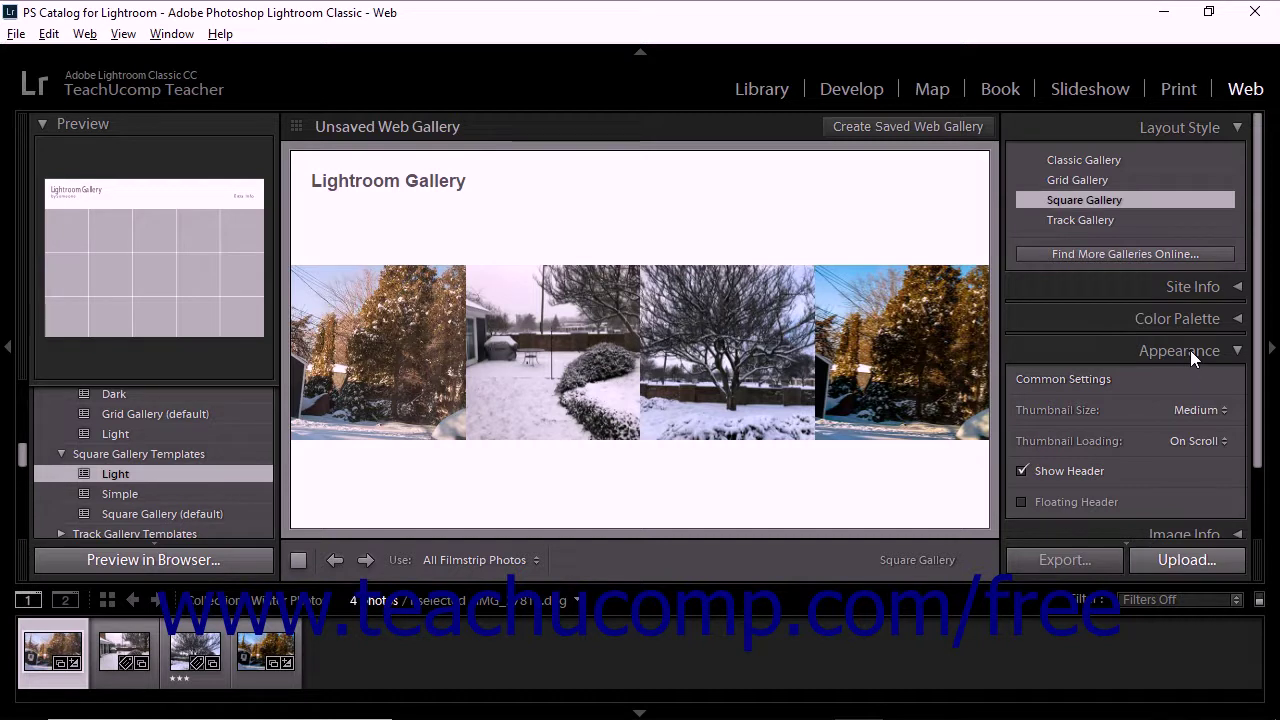
# Step: Collapse Appearance, review the Title and Caption options in Image Info, then collapse it
pyautogui.click(1185, 346)
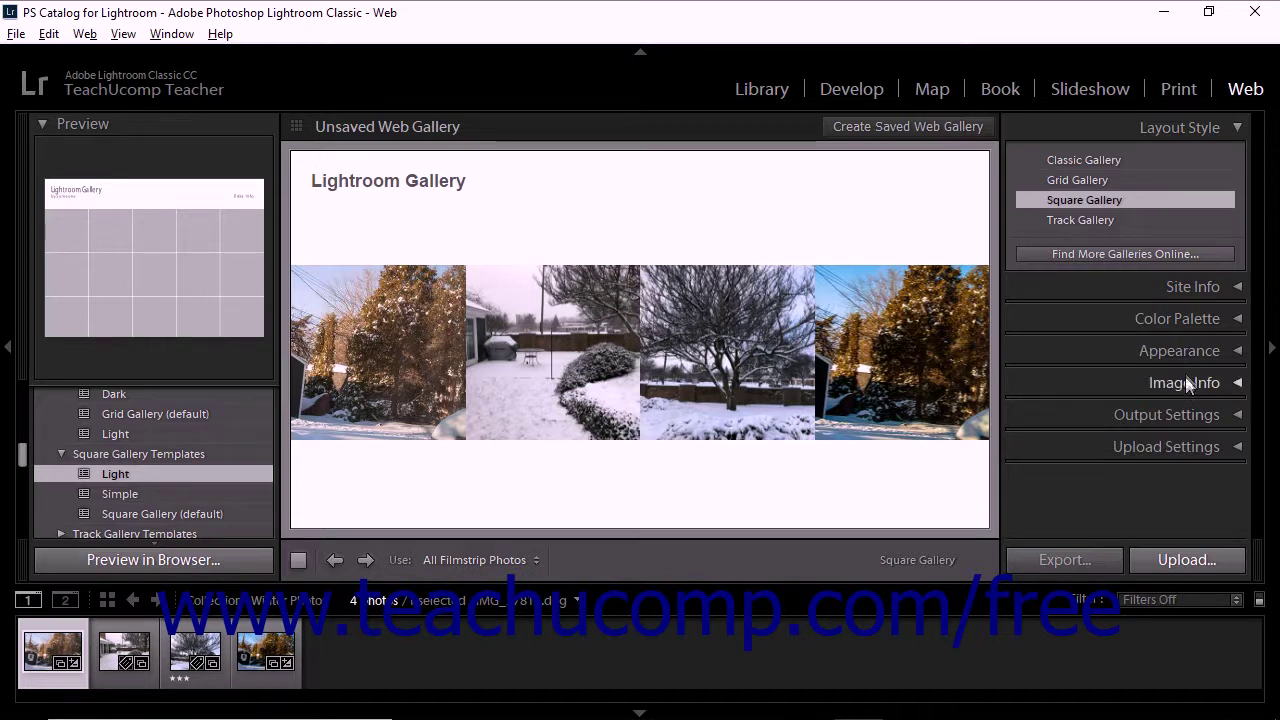
pyautogui.click(1185, 382)
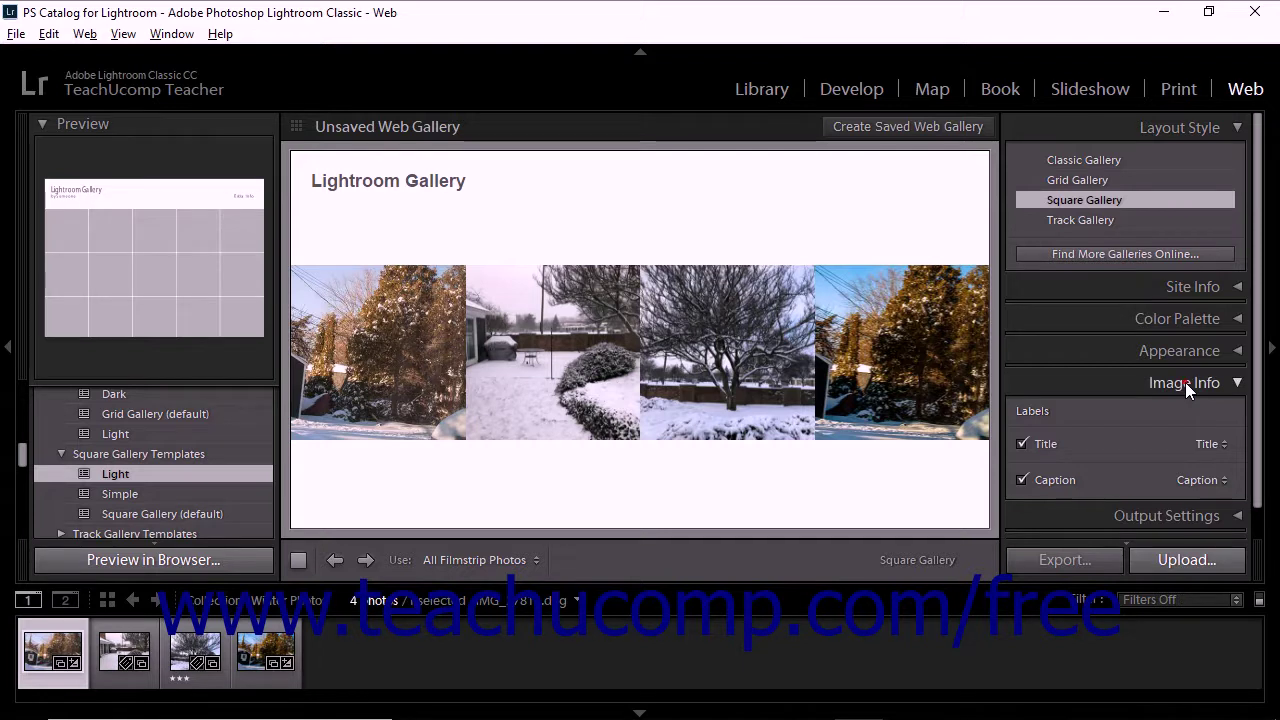
pyautogui.click(1185, 382)
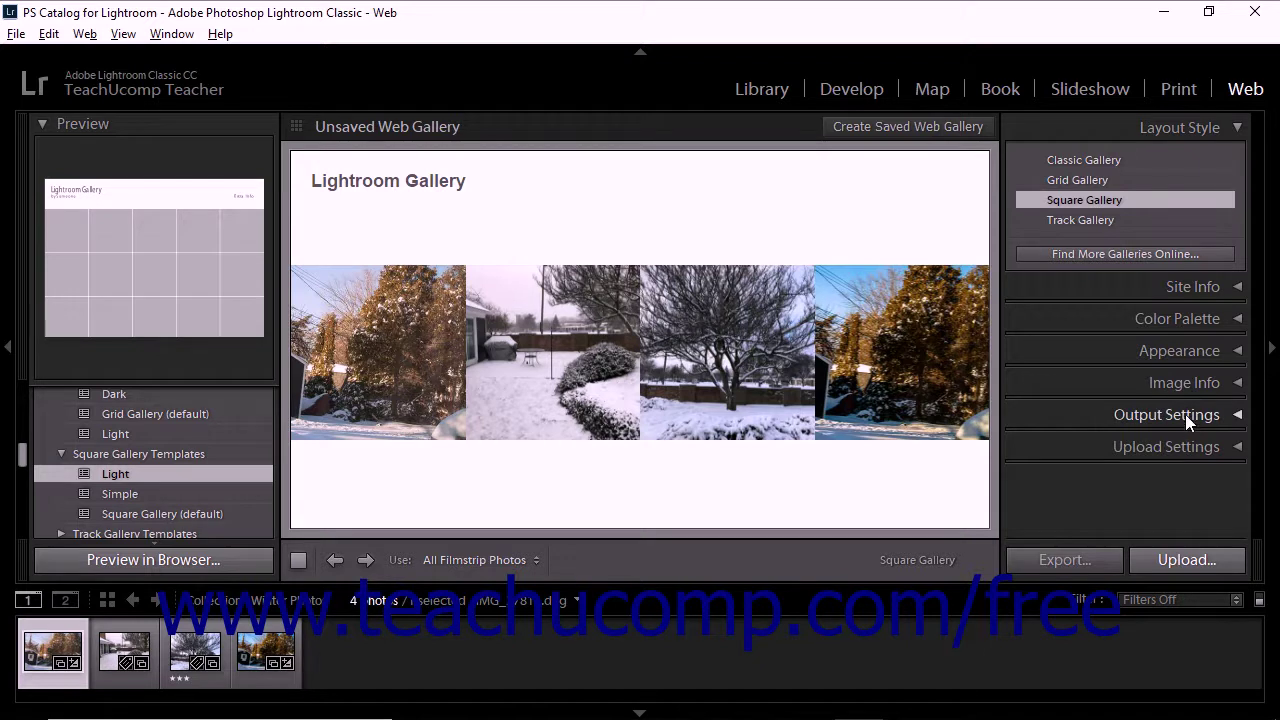
# Step: Check Output Settings, then expand Upload Settings showing My FTP settings and the /photos subfolder
pyautogui.click(1185, 414)
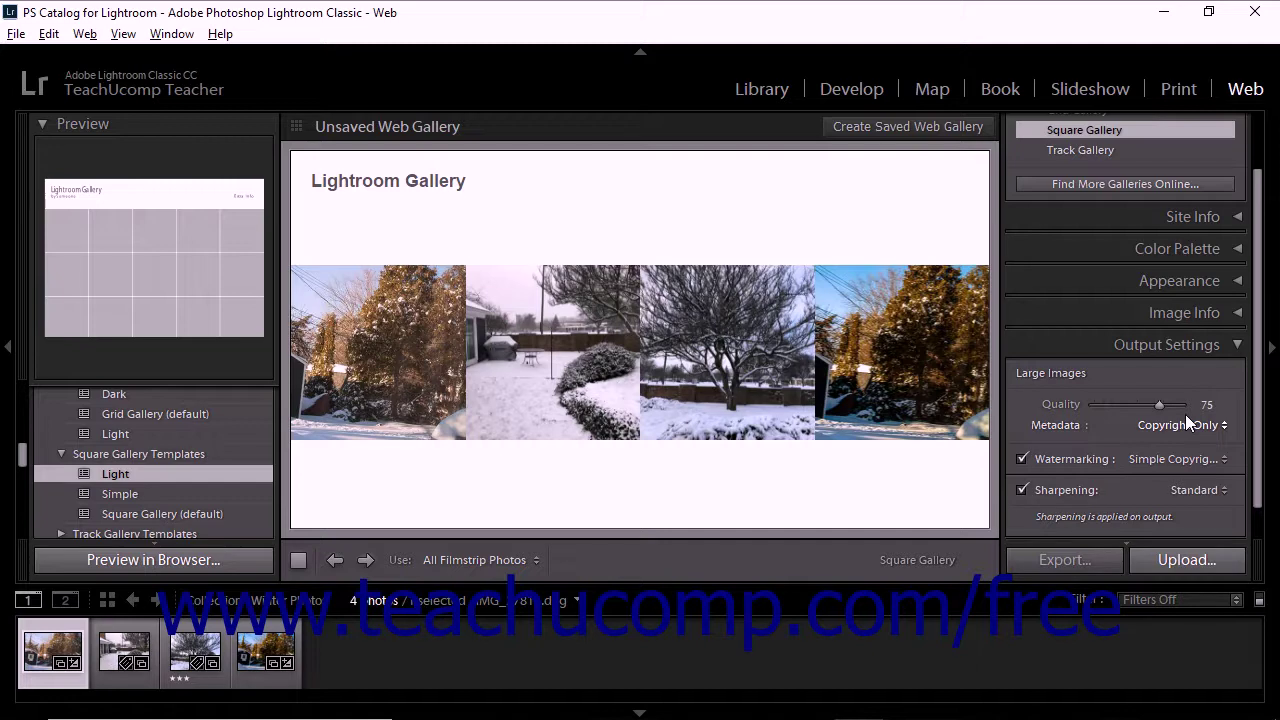
pyautogui.click(1191, 348)
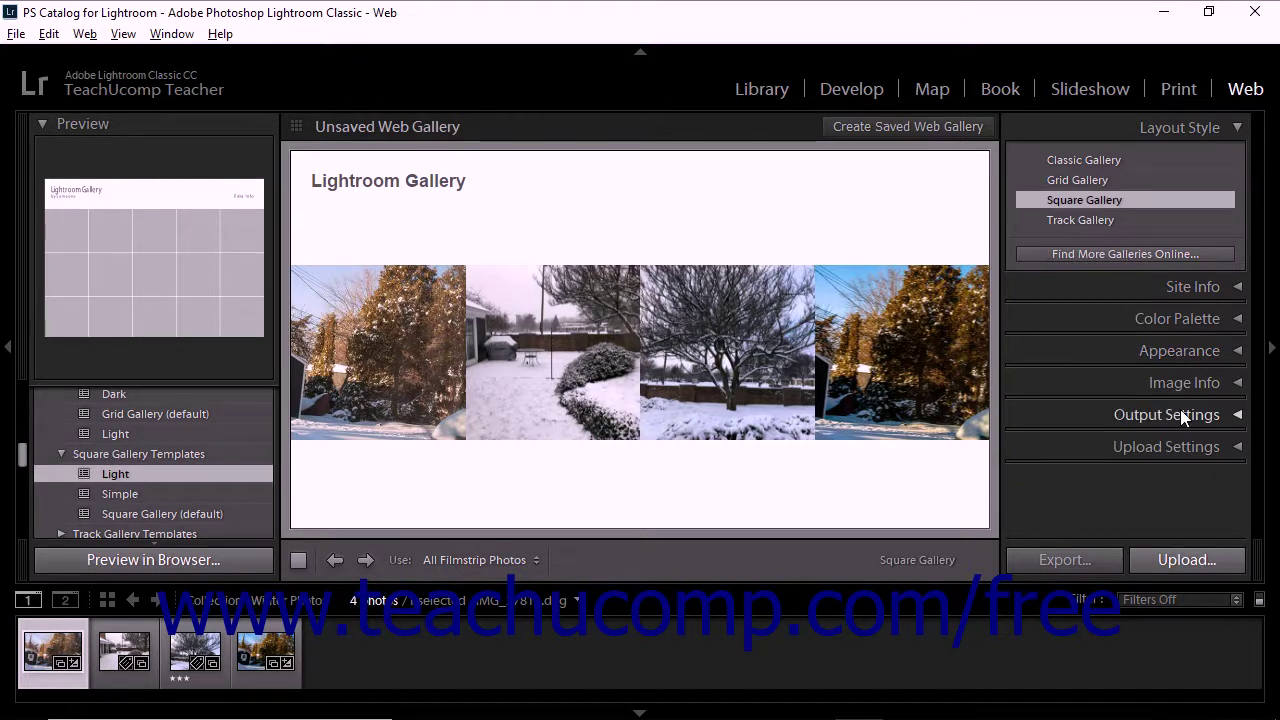
pyautogui.click(1176, 446)
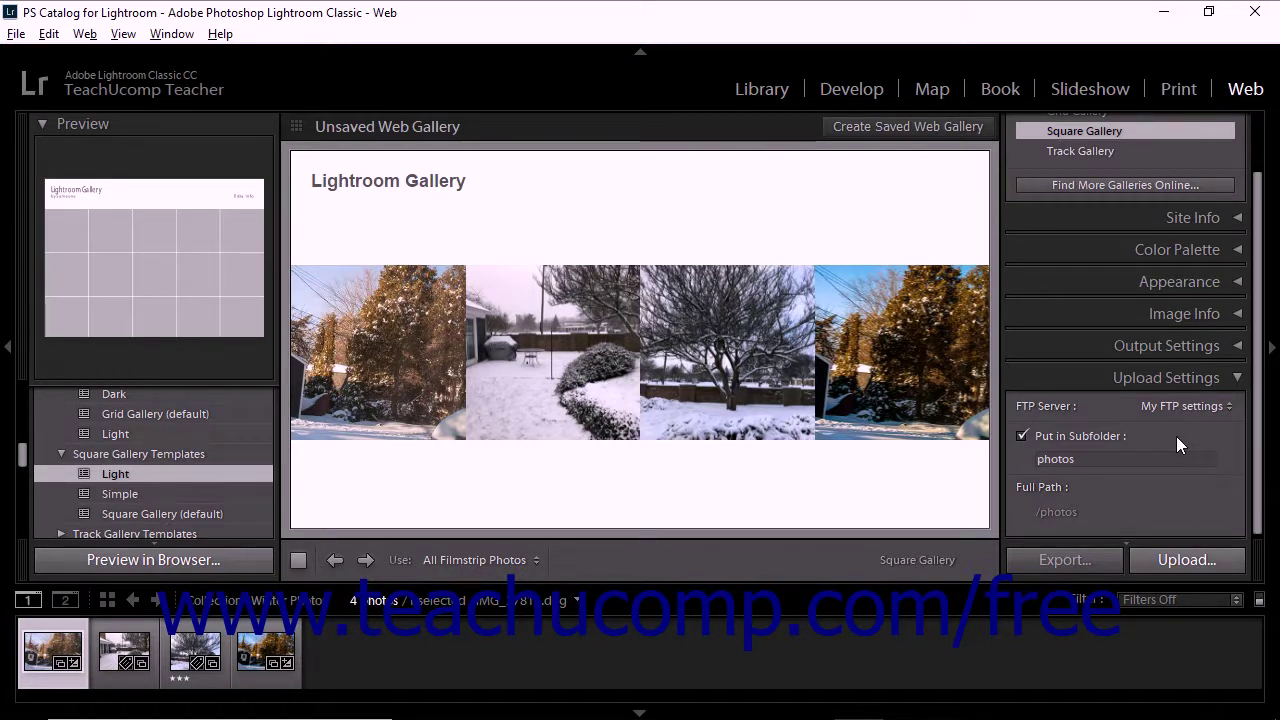
pyautogui.scroll(-1, 1176, 436)
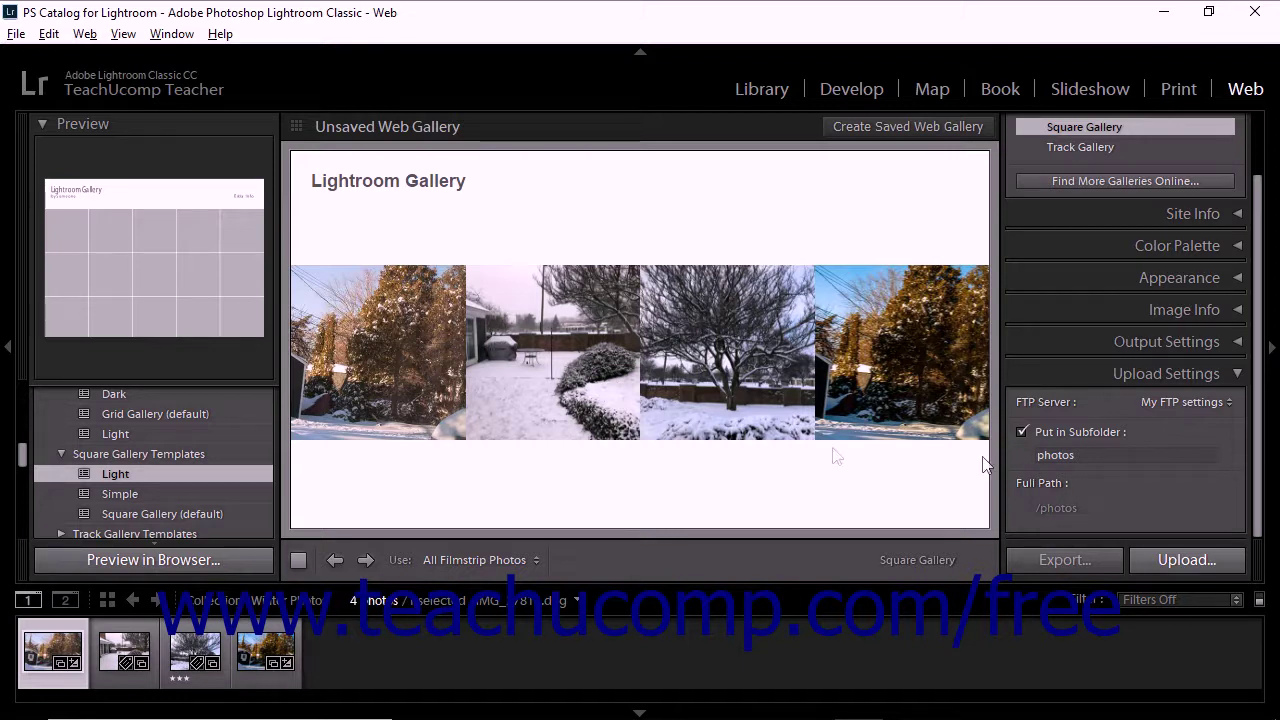
# Step: Preview the gallery in Edge, view the third winter photo full size, then close the browser
pyautogui.click(242, 560)
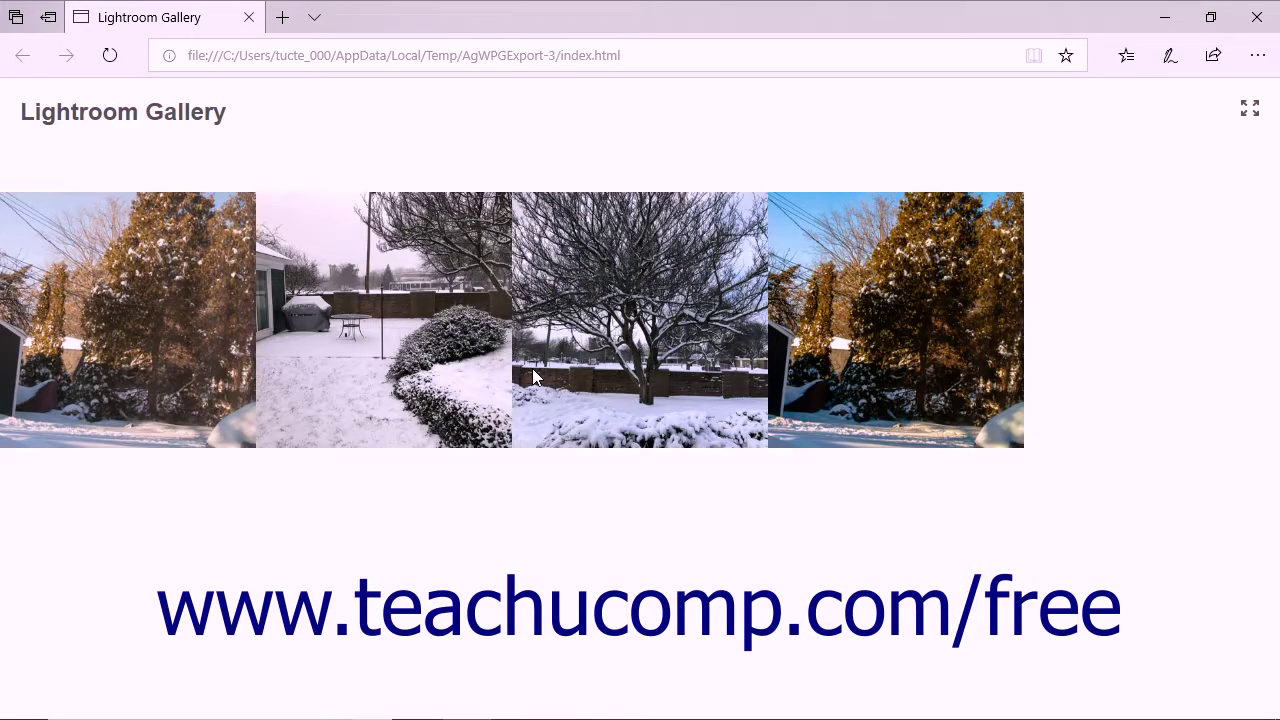
pyautogui.click(571, 343)
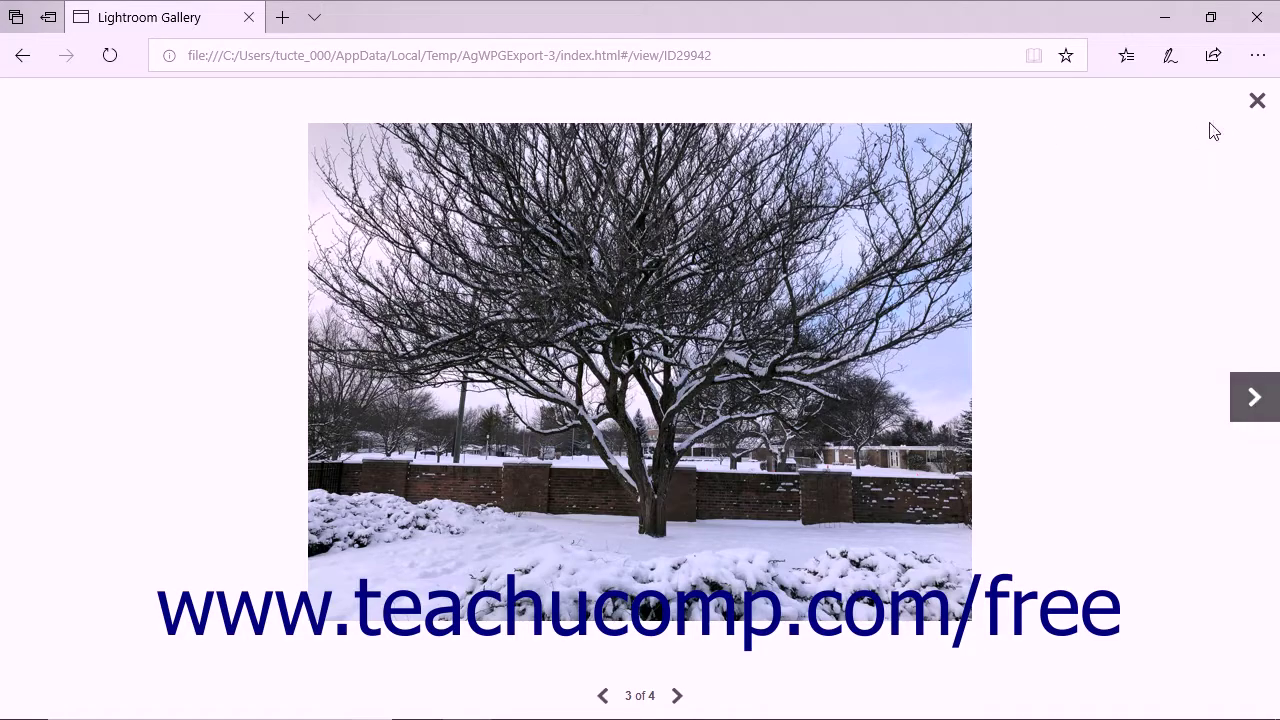
pyautogui.click(1253, 102)
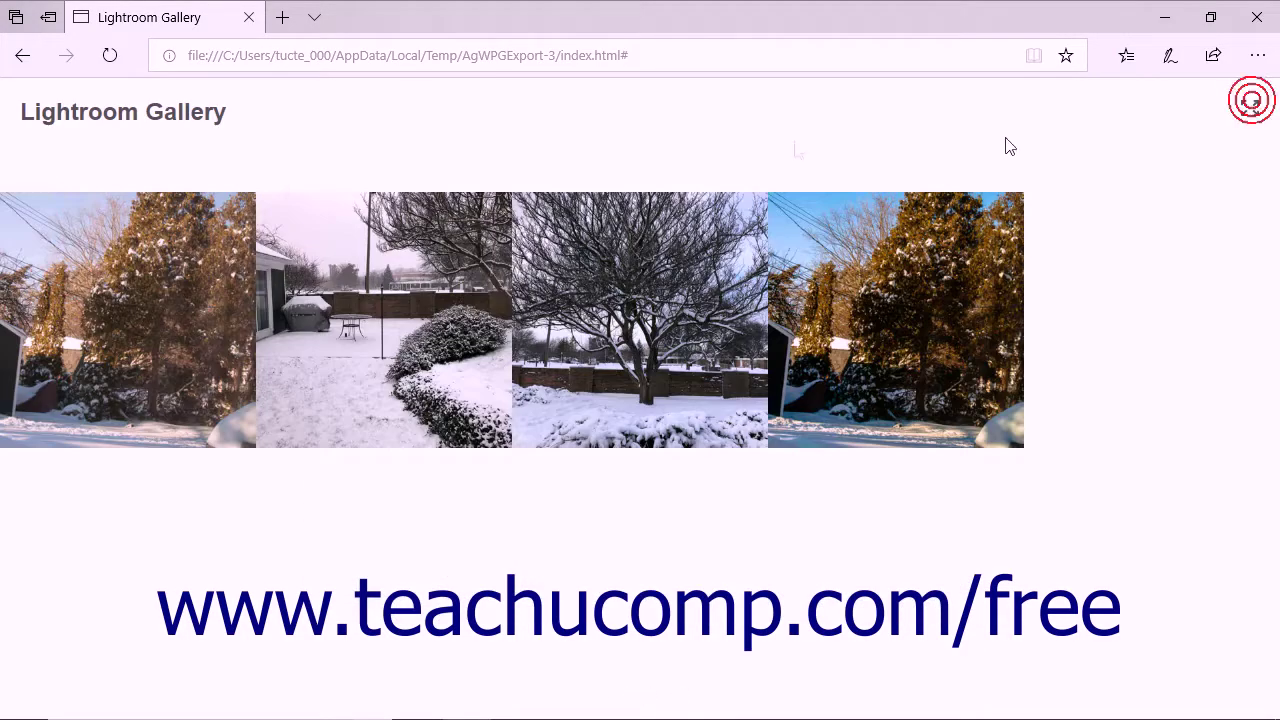
pyautogui.click(249, 17)
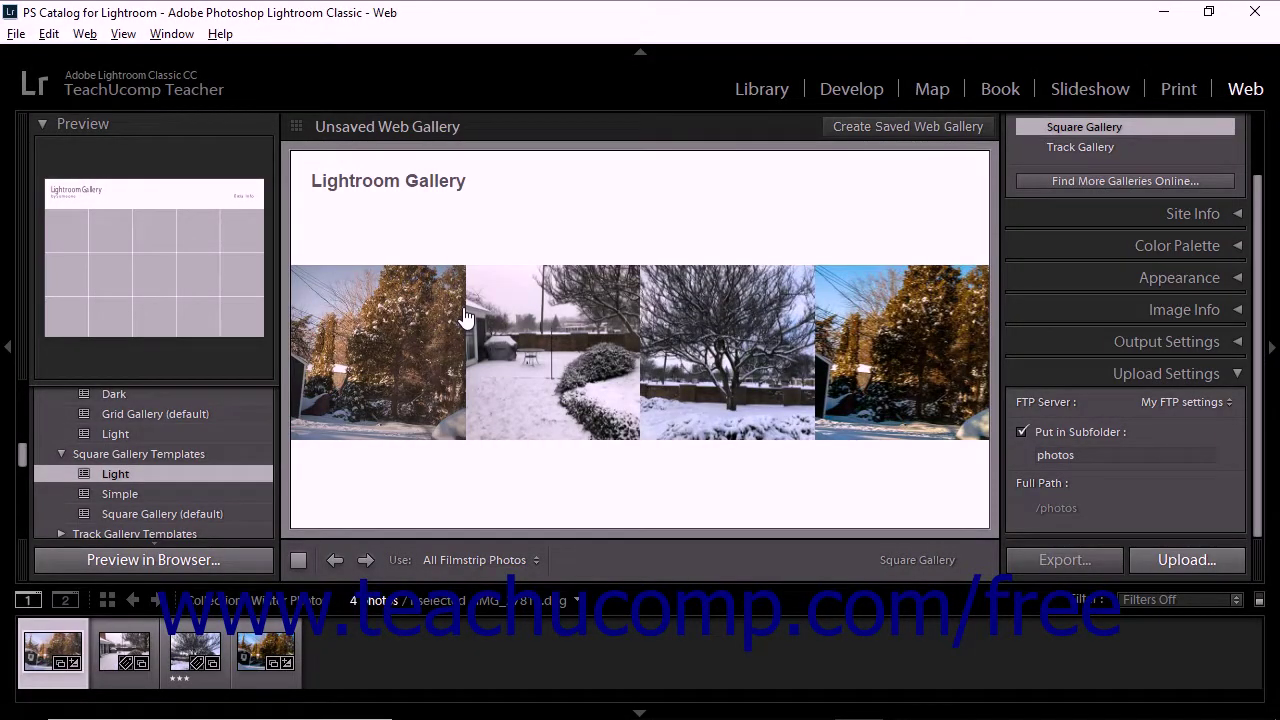